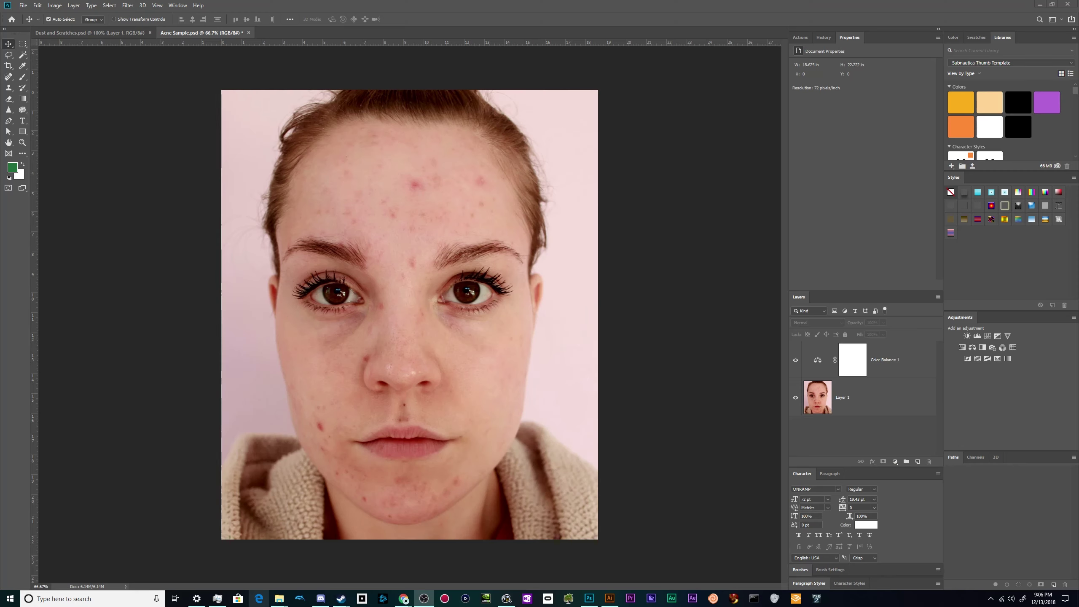
# Step: Remove the red blemish on the image's left lower cheek on Layer 1 using a smaller Spot Healing Brush
pyautogui.click(723, 251)
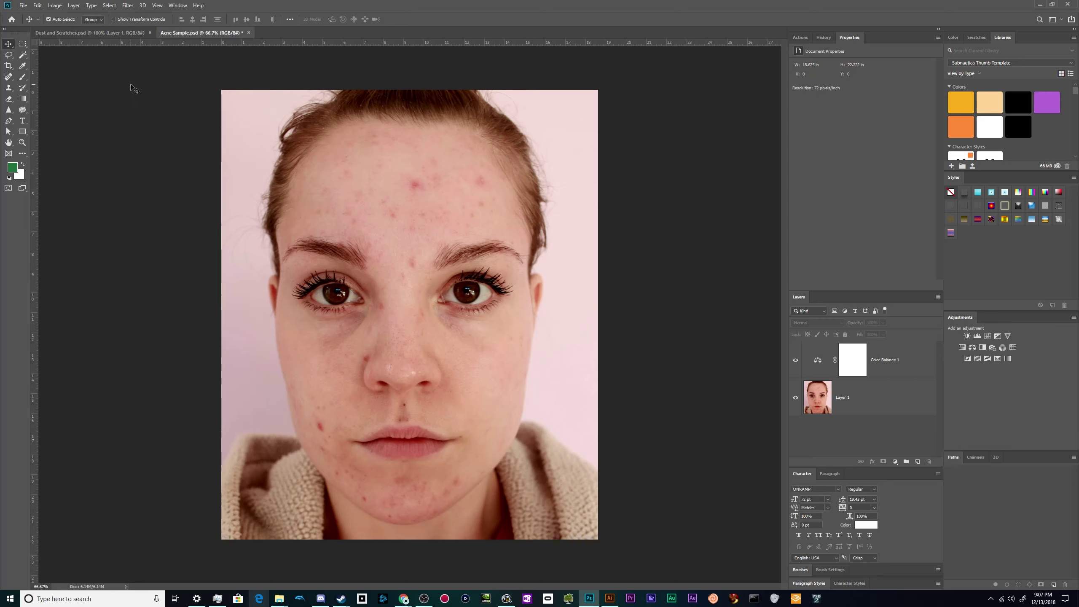
pyautogui.click(9, 78)
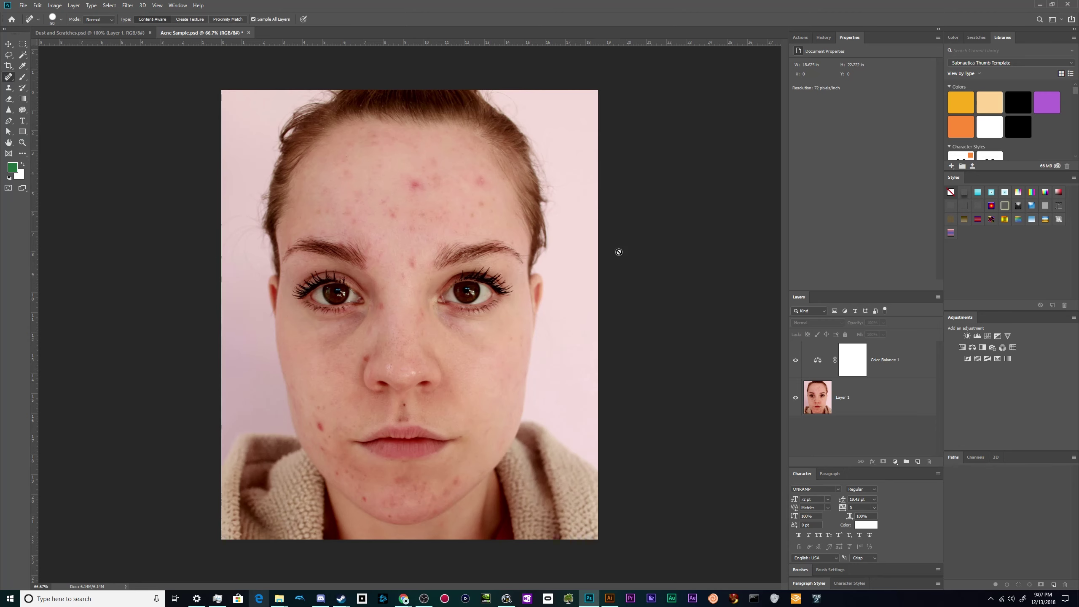
pyautogui.click(868, 401)
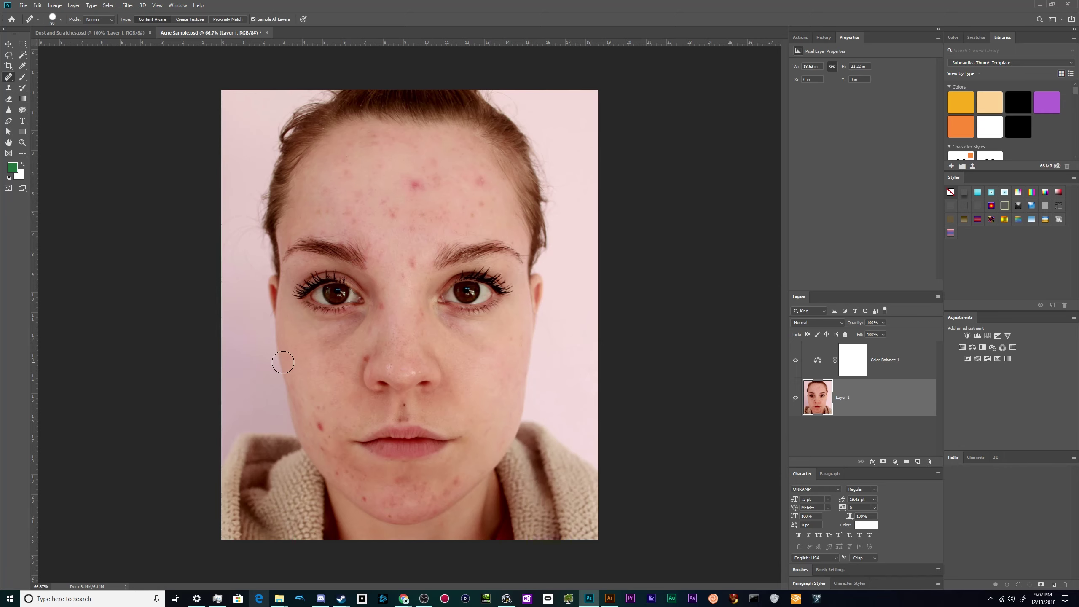
pyautogui.scroll(3, 284, 365)
pyautogui.scroll(2, 304, 466)
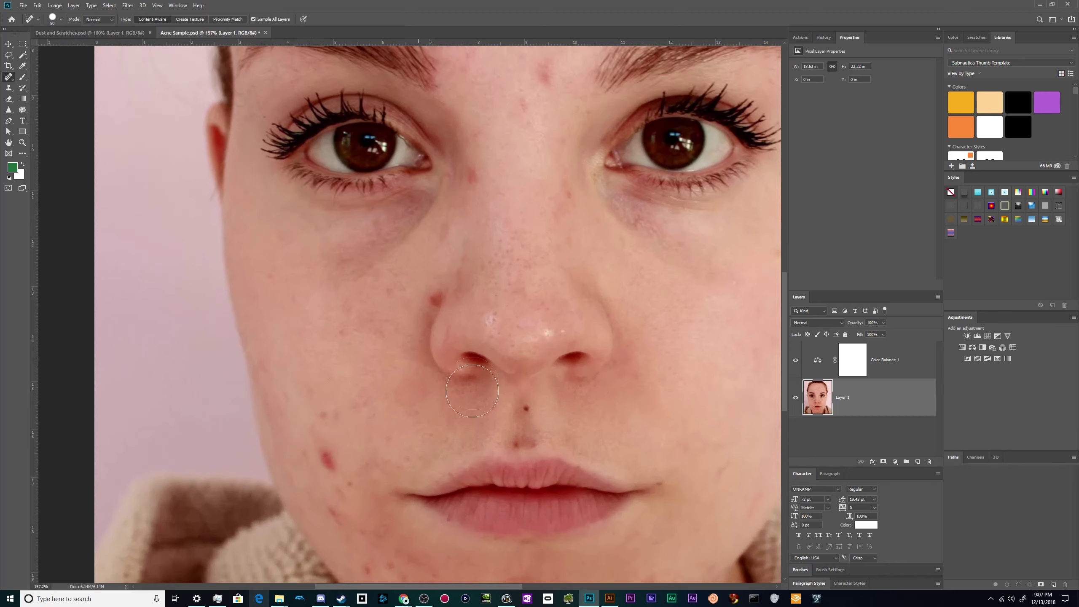
pyautogui.press('[')
pyautogui.press('[')
pyautogui.press('[')
pyautogui.press('[')
pyautogui.moveTo(327, 467)
pyautogui.mouseDown()
pyautogui.moveTo(345, 417)
pyautogui.moveTo(321, 415)
pyautogui.moveTo(335, 459)
pyautogui.moveTo(322, 438)
pyautogui.moveTo(345, 434)
pyautogui.mouseUp()
pyautogui.scroll(-3, 323, 459)
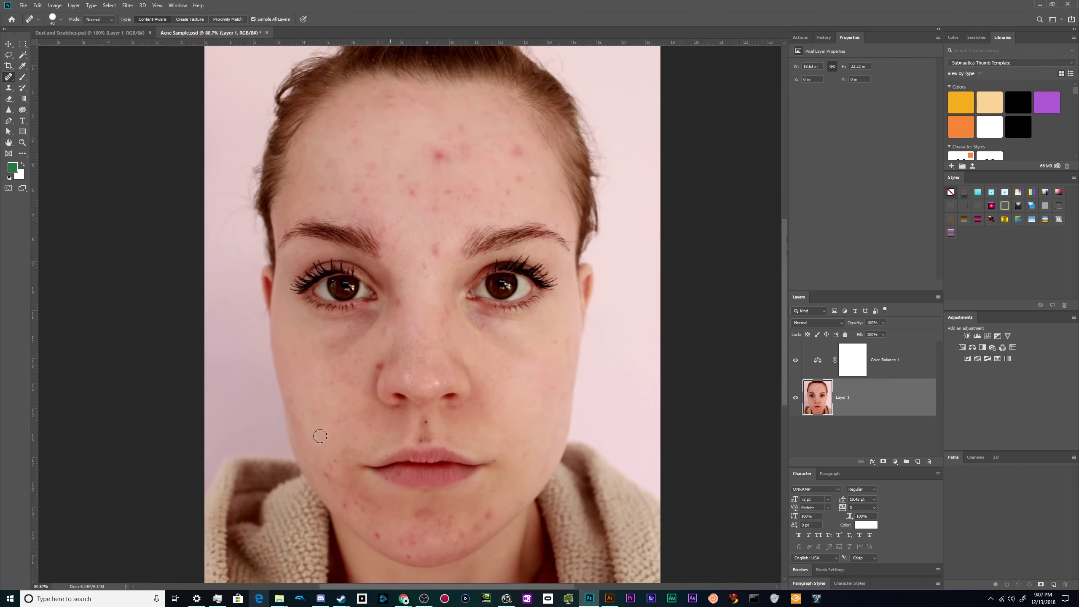
# Step: Spot-heal blemishes across the left and middle of the forehead, and try then undo healing the spot beside the nose
pyautogui.moveTo(414, 188); pyautogui.dragTo(406, 176)
pyautogui.moveTo(440, 243)
pyautogui.mouseDown()
pyautogui.moveTo(423, 243)
pyautogui.moveTo(406, 205)
pyautogui.moveTo(454, 211)
pyautogui.mouseUp()
pyautogui.moveTo(368, 175)
pyautogui.mouseDown()
pyautogui.moveTo(395, 131)
pyautogui.moveTo(384, 157)
pyautogui.moveTo(351, 125)
pyautogui.moveTo(362, 123)
pyautogui.moveTo(350, 135)
pyautogui.moveTo(375, 161)
pyautogui.mouseUp()
pyautogui.click(379, 363)
pyautogui.hotkey('ctrl', 'z')
# Step: With an enlarged Healing Brush, sample clear forehead skin and paint over the blemishes on the forehead's middle and right side
pyautogui.click(9, 77)
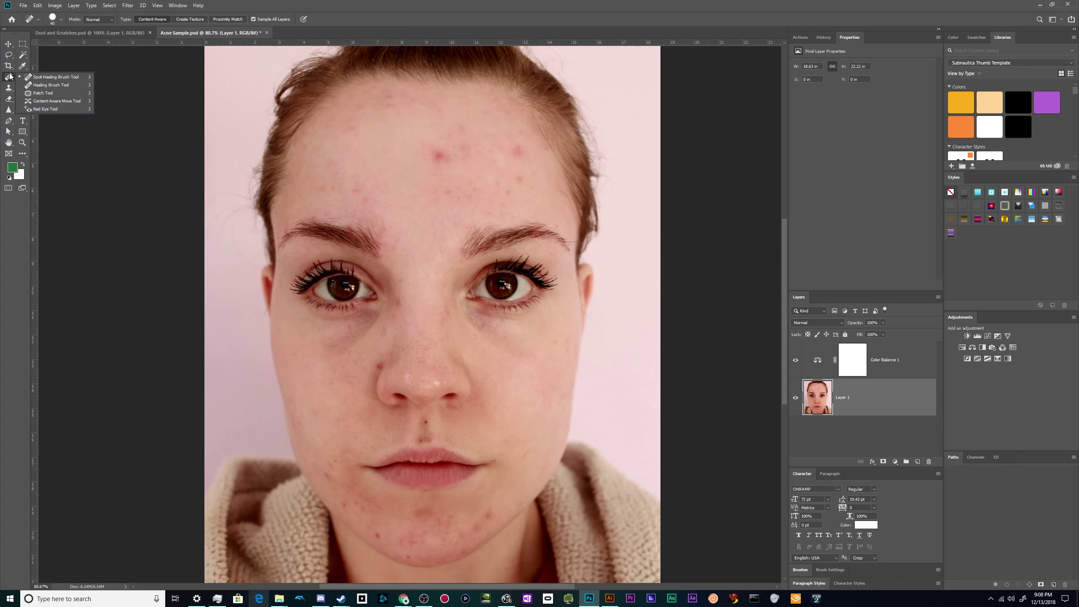
pyautogui.click(67, 84)
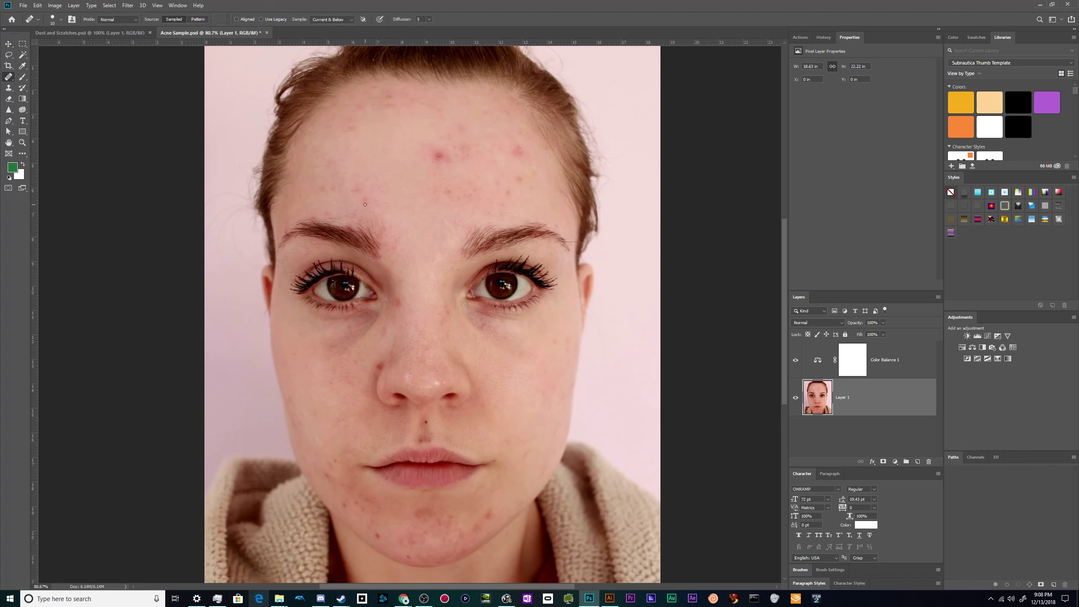
pyautogui.press(']')
pyautogui.keyDown('alt'); pyautogui.click(375, 147); pyautogui.keyUp('alt')
pyautogui.moveTo(430, 171)
pyautogui.mouseDown()
pyautogui.moveTo(446, 161)
pyautogui.moveTo(430, 154)
pyautogui.moveTo(450, 168)
pyautogui.moveTo(421, 159)
pyautogui.moveTo(431, 151)
pyautogui.moveTo(465, 159)
pyautogui.moveTo(448, 150)
pyautogui.moveTo(464, 132)
pyautogui.moveTo(381, 180)
pyautogui.moveTo(475, 192)
pyautogui.moveTo(450, 156)
pyautogui.moveTo(455, 197)
pyautogui.moveTo(431, 202)
pyautogui.moveTo(461, 194)
pyautogui.moveTo(456, 183)
pyautogui.moveTo(450, 197)
pyautogui.moveTo(489, 156)
pyautogui.moveTo(521, 151)
pyautogui.moveTo(496, 192)
pyautogui.moveTo(501, 203)
pyautogui.moveTo(517, 191)
pyautogui.mouseUp()
pyautogui.keyDown('alt'); pyautogui.click(422, 167); pyautogui.keyUp('alt')
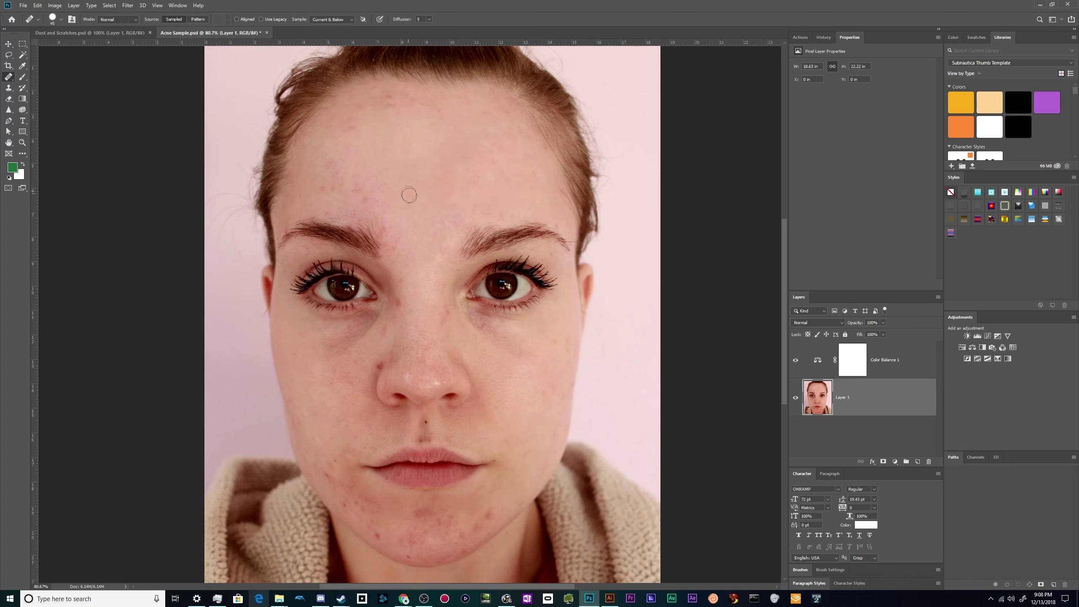
pyautogui.click(370, 238)
# Step: Switch to the Patch tool
pyautogui.rightClick(8, 76)
pyautogui.click(64, 95)
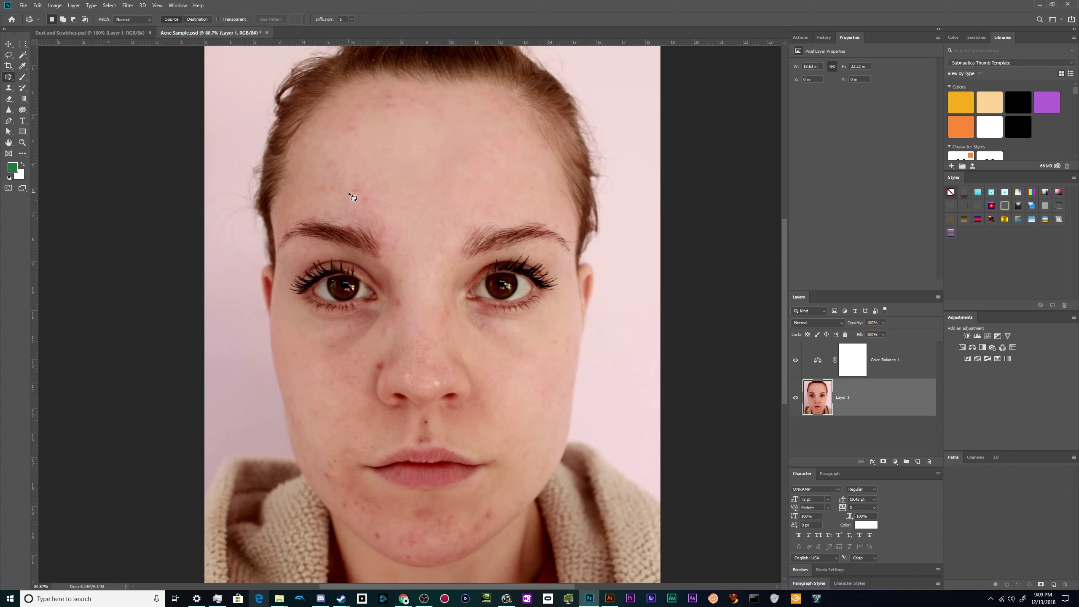
pyautogui.rightClick(13, 80)
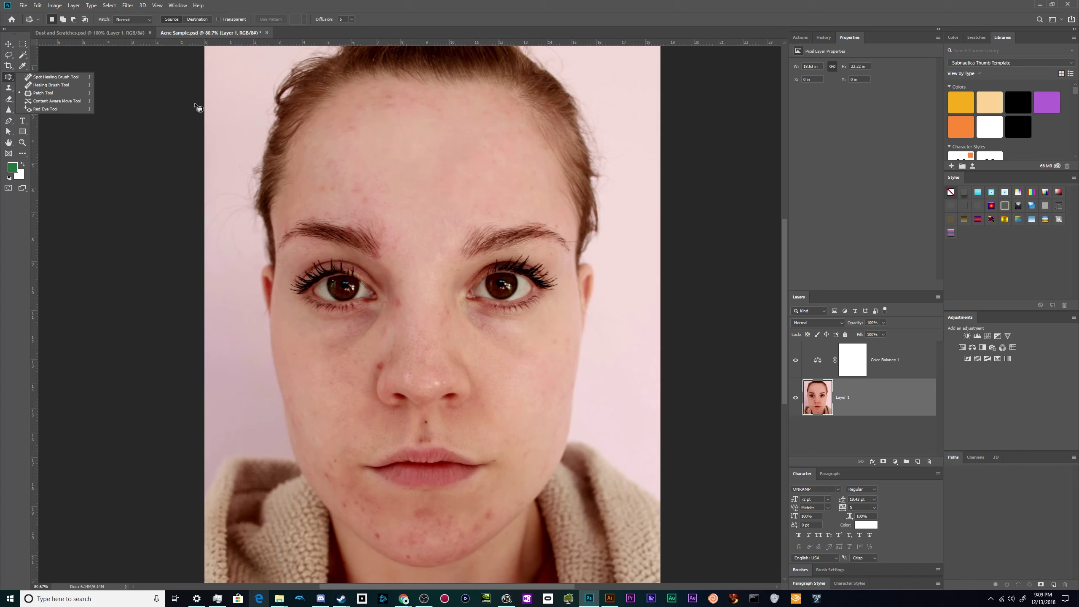
pyautogui.click(165, 150)
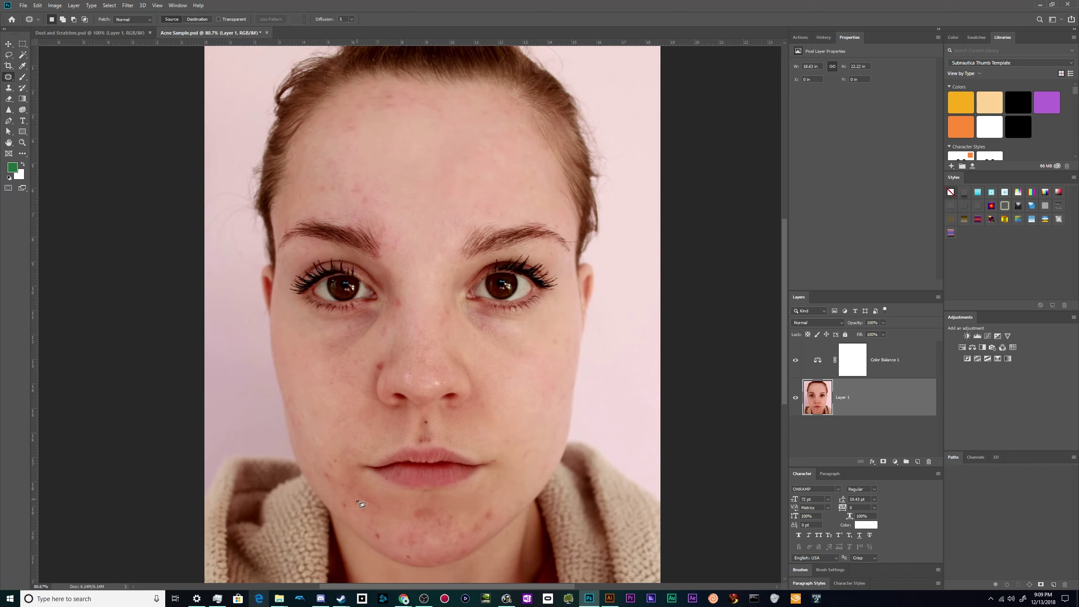
pyautogui.moveTo(381, 501)
pyautogui.mouseDown()
pyautogui.moveTo(353, 482)
pyautogui.moveTo(337, 515)
pyautogui.moveTo(368, 539)
pyautogui.moveTo(396, 542)
pyautogui.moveTo(393, 507)
pyautogui.moveTo(383, 500)
pyautogui.moveTo(510, 423)
pyautogui.moveTo(533, 387)
pyautogui.mouseUp()
pyautogui.click(509, 506)
pyautogui.moveTo(349, 496)
pyautogui.mouseDown()
pyautogui.moveTo(327, 449)
pyautogui.moveTo(310, 485)
pyautogui.moveTo(343, 498)
pyautogui.moveTo(332, 402)
pyautogui.mouseUp()
pyautogui.hotkey('ctrl', 'd')
pyautogui.moveTo(338, 465)
pyautogui.mouseDown()
pyautogui.moveTo(313, 462)
pyautogui.moveTo(335, 477)
pyautogui.mouseUp()
pyautogui.click(325, 470)
pyautogui.hotkey('ctrl', 'd')
pyautogui.moveTo(490, 500)
pyautogui.mouseDown()
pyautogui.moveTo(467, 510)
pyautogui.moveTo(468, 533)
pyautogui.moveTo(490, 526)
pyautogui.moveTo(527, 442)
pyautogui.moveTo(503, 365)
pyautogui.mouseUp()
pyautogui.scroll(4, 399, 561)
pyautogui.press('alt')
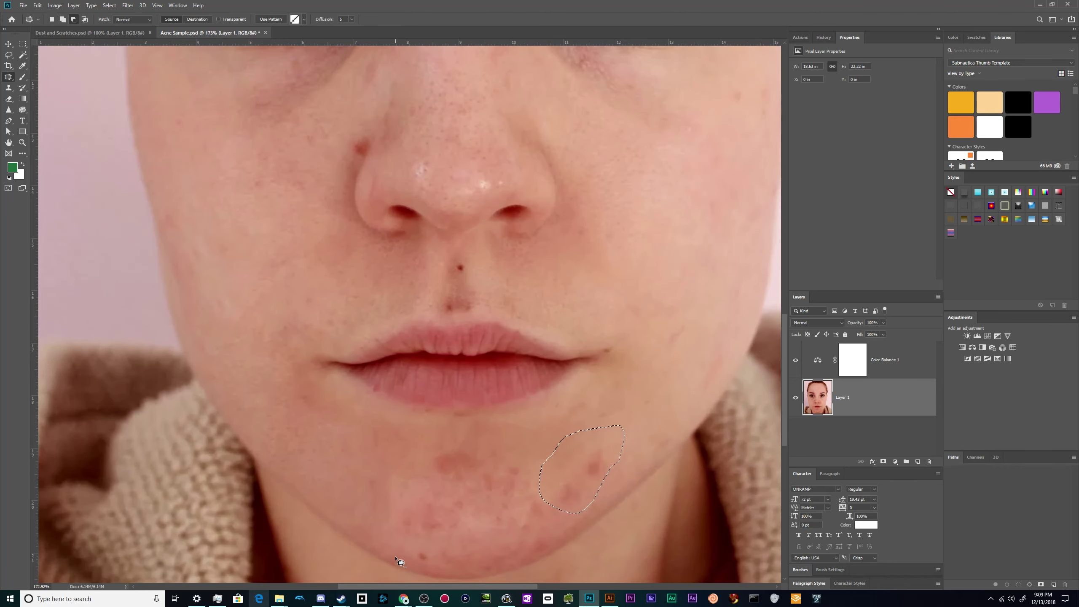
pyautogui.hotkey('ctrl', 'alt', 'z')
pyautogui.hotkey('ctrl', 'alt', 'z')
pyautogui.hotkey('ctrl', 'd')
pyautogui.hotkey('ctrl', 'alt', 'z')
pyautogui.hotkey('ctrl', 'alt', 'z')
pyautogui.hotkey('ctrl', 'alt', 'z')
pyautogui.hotkey('ctrl', 'alt', 'z')
pyautogui.hotkey('ctrl', 'alt', 'z')
pyautogui.hotkey('ctrl', 'alt', 'z')
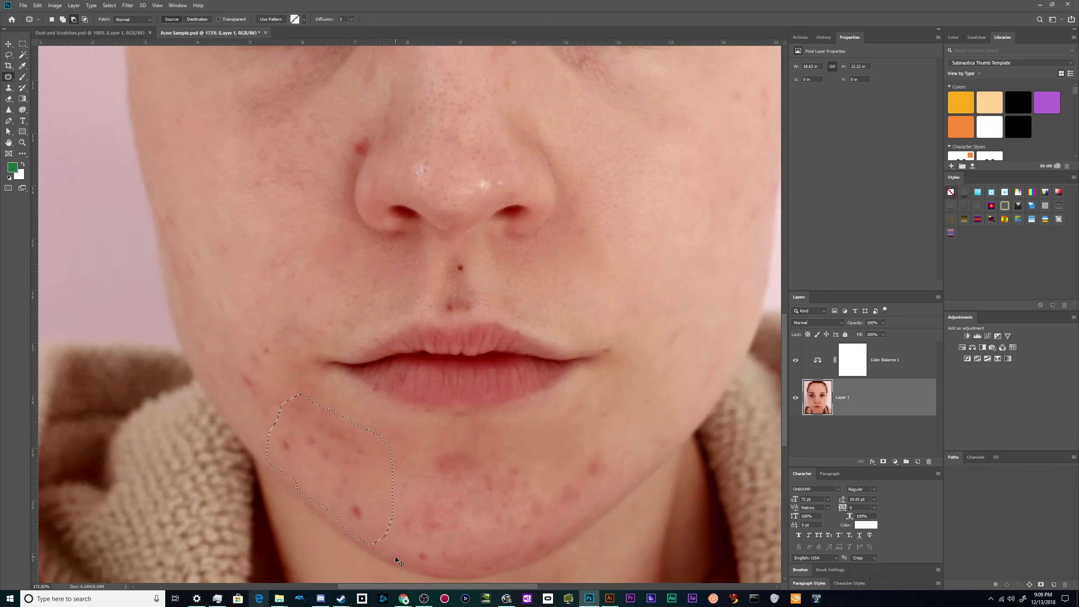
# Step: Patch the red blemishes on the image's right side of the chin with nearby clear skin
pyautogui.scroll(-3, 399, 561)
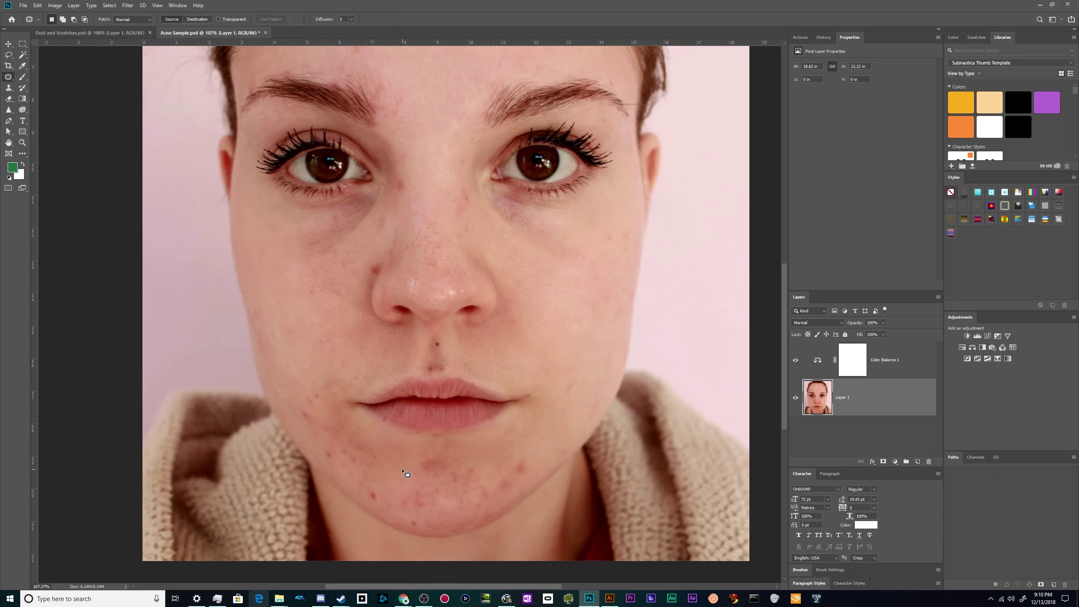
pyautogui.scroll(-2, 407, 474)
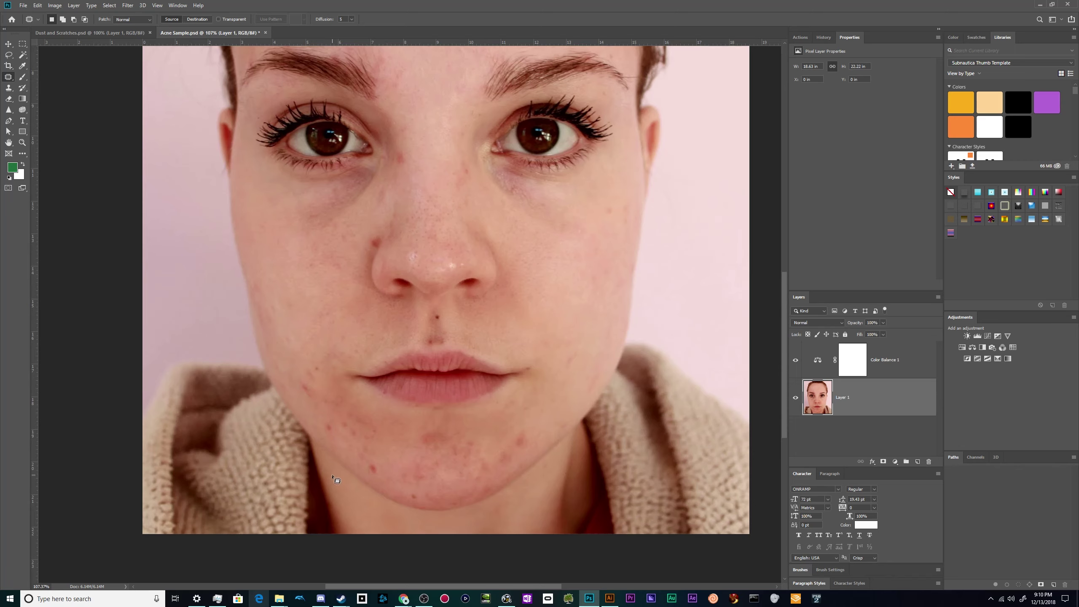
pyautogui.scroll(3, 335, 470)
pyautogui.scroll(-1, 332, 480)
pyautogui.scroll(1, 508, 476)
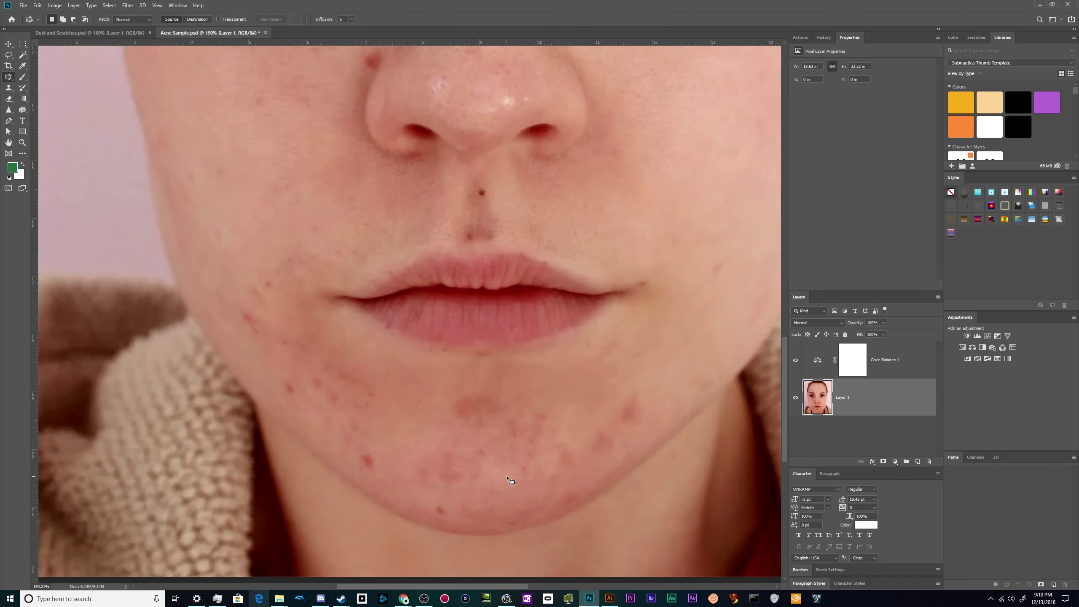
pyautogui.moveTo(640, 427)
pyautogui.mouseDown()
pyautogui.moveTo(625, 425)
pyautogui.moveTo(631, 433)
pyautogui.moveTo(614, 411)
pyautogui.moveTo(645, 435)
pyautogui.mouseUp()
pyautogui.moveTo(636, 410); pyautogui.dragTo(654, 399)
pyautogui.moveTo(677, 358); pyautogui.dragTo(678, 357)
pyautogui.hotkey('ctrl', 'd')
pyautogui.moveTo(634, 400)
pyautogui.mouseDown()
pyautogui.moveTo(652, 420)
pyautogui.moveTo(665, 391)
pyautogui.mouseUp()
pyautogui.hotkey('ctrl', 'd')
pyautogui.moveTo(624, 459)
pyautogui.mouseDown()
pyautogui.moveTo(608, 409)
pyautogui.moveTo(584, 430)
pyautogui.moveTo(581, 453)
pyautogui.moveTo(595, 455)
pyautogui.moveTo(663, 376)
pyautogui.moveTo(646, 403)
pyautogui.mouseUp()
pyautogui.hotkey('ctrl', 'd')
# Step: Patch the uneven skin below the mouth corner and along the jaw on the image's right side of the face
pyautogui.moveTo(656, 343)
pyautogui.mouseDown()
pyautogui.moveTo(617, 349)
pyautogui.moveTo(632, 372)
pyautogui.moveTo(654, 347)
pyautogui.mouseUp()
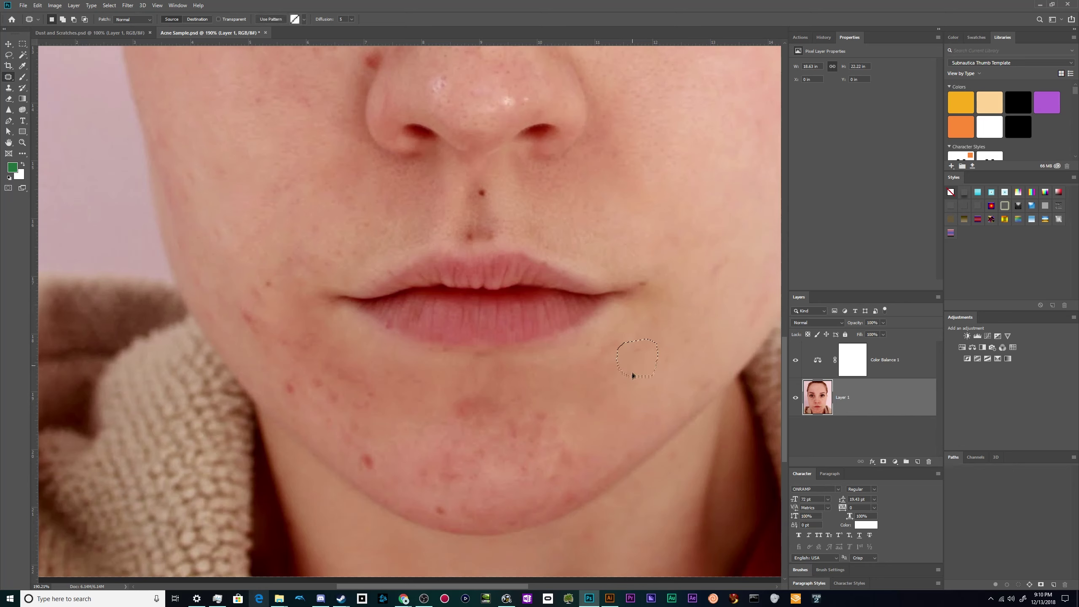
pyautogui.moveTo(614, 376)
pyautogui.mouseDown()
pyautogui.moveTo(621, 352)
pyautogui.moveTo(615, 333)
pyautogui.moveTo(585, 350)
pyautogui.moveTo(590, 370)
pyautogui.moveTo(612, 387)
pyautogui.mouseUp()
pyautogui.hotkey('ctrl', 'd')
pyautogui.moveTo(698, 327)
pyautogui.mouseDown()
pyautogui.moveTo(680, 357)
pyautogui.moveTo(672, 344)
pyautogui.moveTo(699, 386)
pyautogui.moveTo(684, 393)
pyautogui.mouseUp()
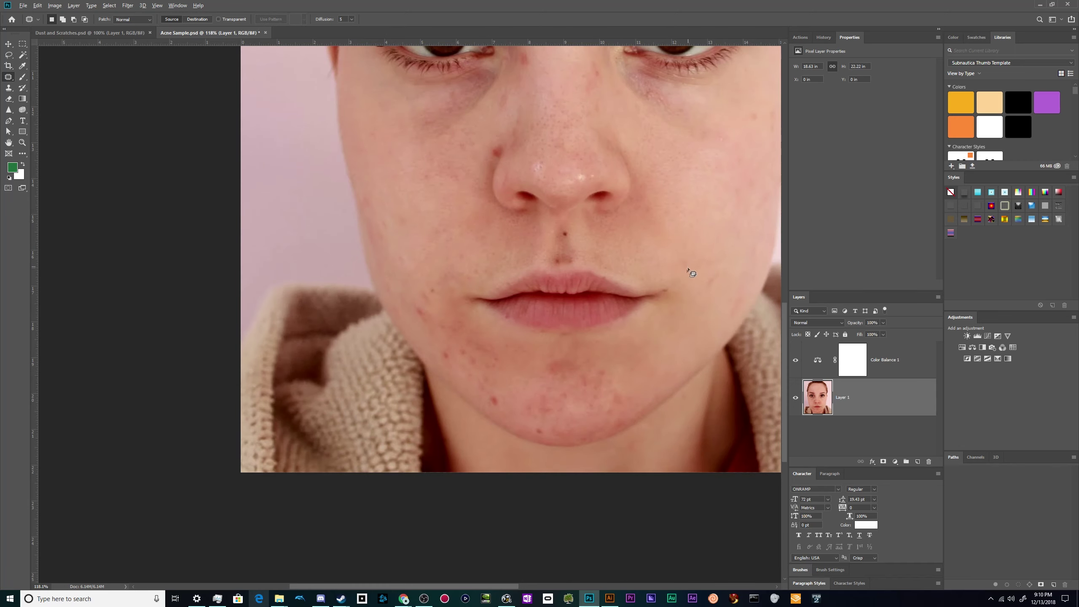
pyautogui.scroll(-2, 705, 307)
pyautogui.scroll(3, 735, 317)
pyautogui.moveTo(698, 285)
pyautogui.mouseDown()
pyautogui.moveTo(686, 252)
pyautogui.moveTo(693, 283)
pyautogui.moveTo(678, 326)
pyautogui.mouseUp()
pyautogui.hotkey('ctrl', 'd')
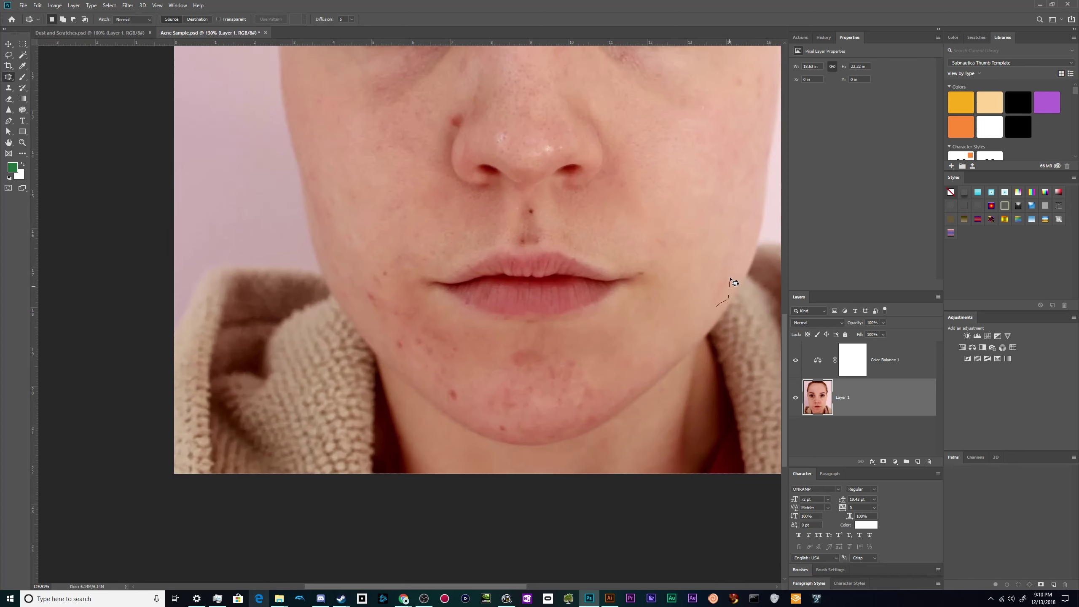
pyautogui.moveTo(703, 286)
pyautogui.mouseDown()
pyautogui.moveTo(717, 306)
pyautogui.moveTo(701, 256)
pyautogui.mouseUp()
pyautogui.hotkey('ctrl', 'd')
# Step: Patch the red spots along the lower jaw and chin on the image's left side with clear skin
pyautogui.moveTo(414, 303)
pyautogui.mouseDown()
pyautogui.moveTo(383, 320)
pyautogui.moveTo(393, 364)
pyautogui.mouseUp()
pyautogui.moveTo(473, 379); pyautogui.dragTo(440, 312)
pyautogui.hotkey('ctrl', 'd')
pyautogui.moveTo(429, 358)
pyautogui.mouseDown()
pyautogui.moveTo(443, 320)
pyautogui.moveTo(402, 318)
pyautogui.moveTo(385, 333)
pyautogui.moveTo(392, 360)
pyautogui.moveTo(592, 347)
pyautogui.mouseUp()
pyautogui.hotkey('ctrl', 'd')
pyautogui.moveTo(415, 338)
pyautogui.mouseDown()
pyautogui.moveTo(424, 389)
pyautogui.moveTo(461, 407)
pyautogui.moveTo(460, 378)
pyautogui.moveTo(427, 348)
pyautogui.mouseUp()
pyautogui.moveTo(439, 374)
pyautogui.mouseDown()
pyautogui.moveTo(540, 394)
pyautogui.moveTo(646, 347)
pyautogui.moveTo(681, 306)
pyautogui.moveTo(680, 261)
pyautogui.mouseUp()
pyautogui.hotkey('ctrl', 'd')
pyautogui.moveTo(444, 372)
pyautogui.mouseDown()
pyautogui.moveTo(473, 347)
pyautogui.moveTo(448, 327)
pyautogui.moveTo(427, 336)
pyautogui.moveTo(431, 367)
pyautogui.moveTo(584, 361)
pyautogui.moveTo(649, 340)
pyautogui.mouseUp()
pyautogui.hotkey('ctrl', 'd')
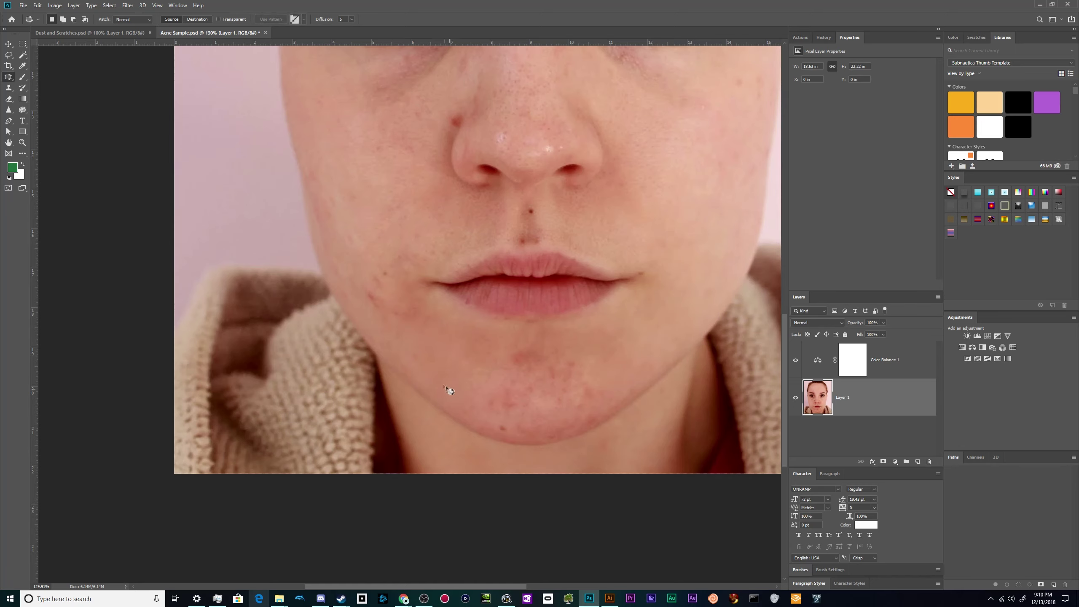
# Step: Patch the red marks and small mole on the cheek beside the image's left mouth corner
pyautogui.scroll(3, 459, 397)
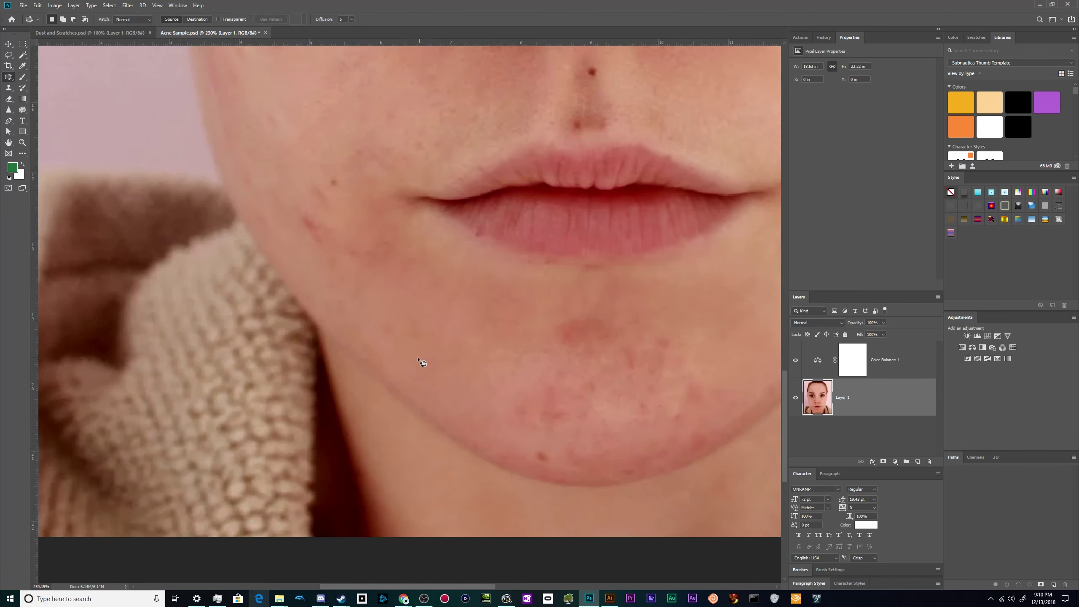
pyautogui.scroll(-4, 466, 347)
pyautogui.scroll(2, 646, 255)
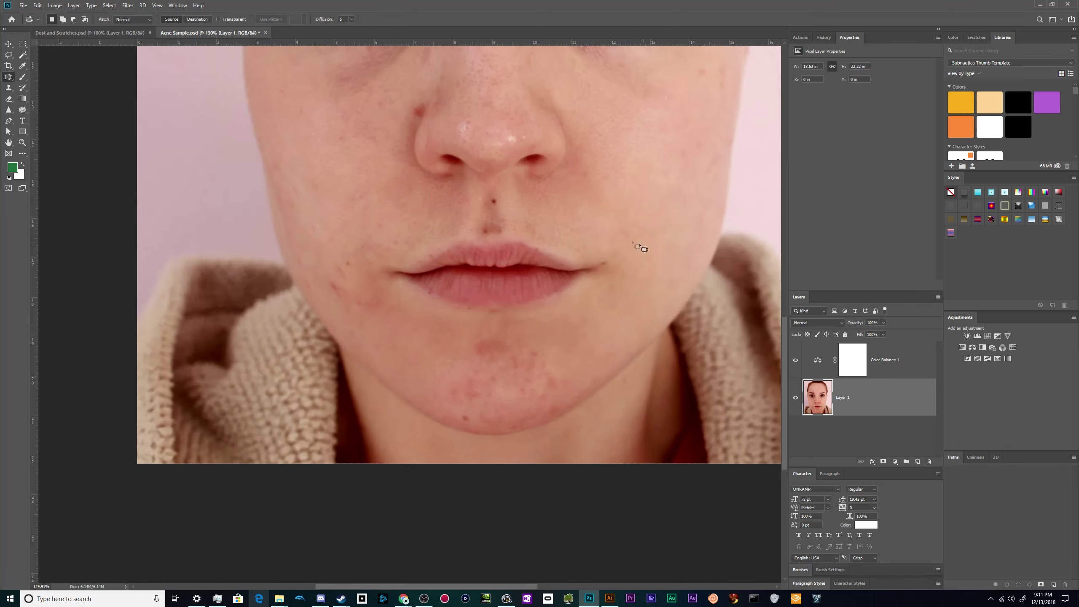
pyautogui.scroll(-1, 630, 241)
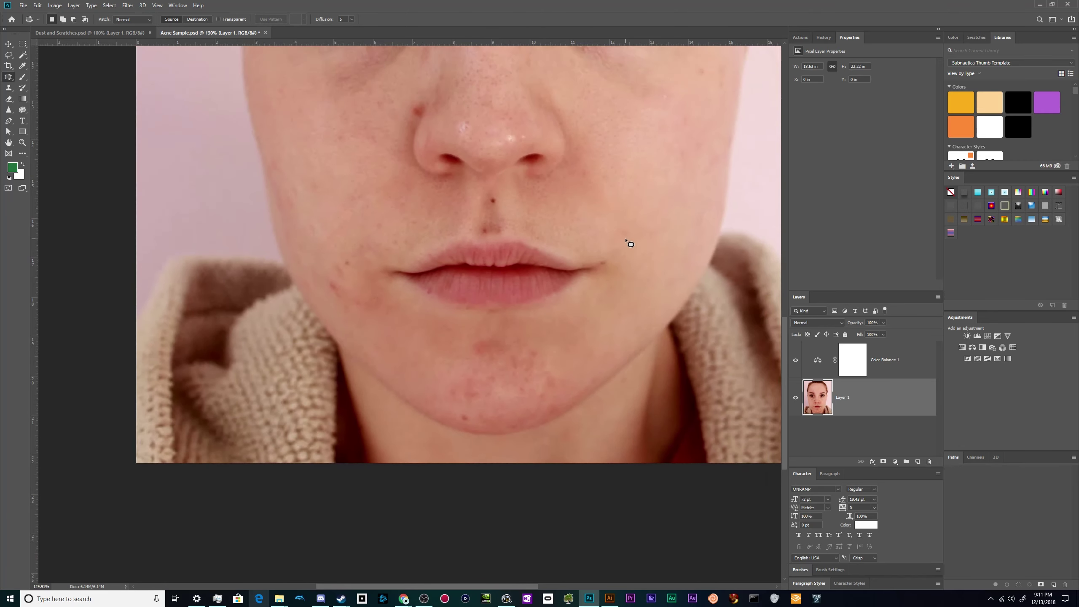
pyautogui.scroll(2, 622, 315)
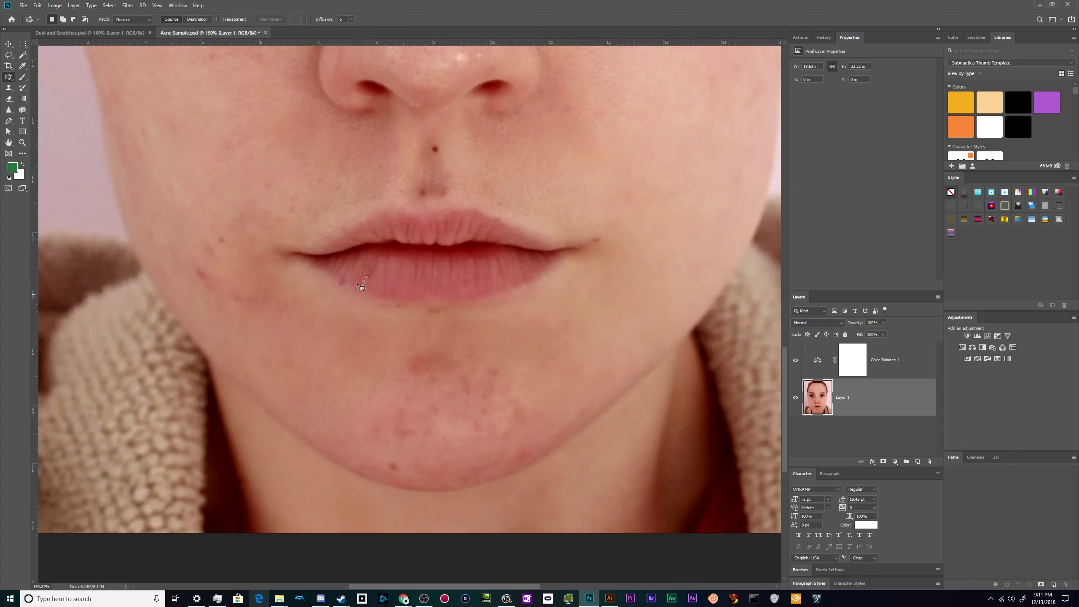
pyautogui.moveTo(285, 313); pyautogui.dragTo(236, 284)
pyautogui.moveTo(260, 320); pyautogui.dragTo(290, 309)
pyautogui.moveTo(271, 304); pyautogui.dragTo(281, 346)
pyautogui.click(293, 355)
pyautogui.moveTo(271, 302)
pyautogui.mouseDown()
pyautogui.moveTo(244, 256)
pyautogui.moveTo(199, 224)
pyautogui.moveTo(185, 272)
pyautogui.moveTo(200, 305)
pyautogui.moveTo(256, 309)
pyautogui.mouseUp()
pyautogui.moveTo(236, 265); pyautogui.dragTo(299, 400)
pyautogui.hotkey('ctrl', 'd')
pyautogui.moveTo(258, 339)
pyautogui.mouseDown()
pyautogui.moveTo(293, 377)
pyautogui.moveTo(289, 349)
pyautogui.mouseUp()
pyautogui.moveTo(270, 357); pyautogui.dragTo(240, 297)
pyautogui.hotkey('ctrl', 'd')
# Step: Patch the red area beneath the lower lip and the blemishes on the chin's middle and right side
pyautogui.moveTo(384, 363)
pyautogui.mouseDown()
pyautogui.moveTo(455, 379)
pyautogui.moveTo(464, 344)
pyautogui.moveTo(393, 343)
pyautogui.mouseUp()
pyautogui.moveTo(418, 357); pyautogui.dragTo(314, 337)
pyautogui.hotkey('ctrl', 'd')
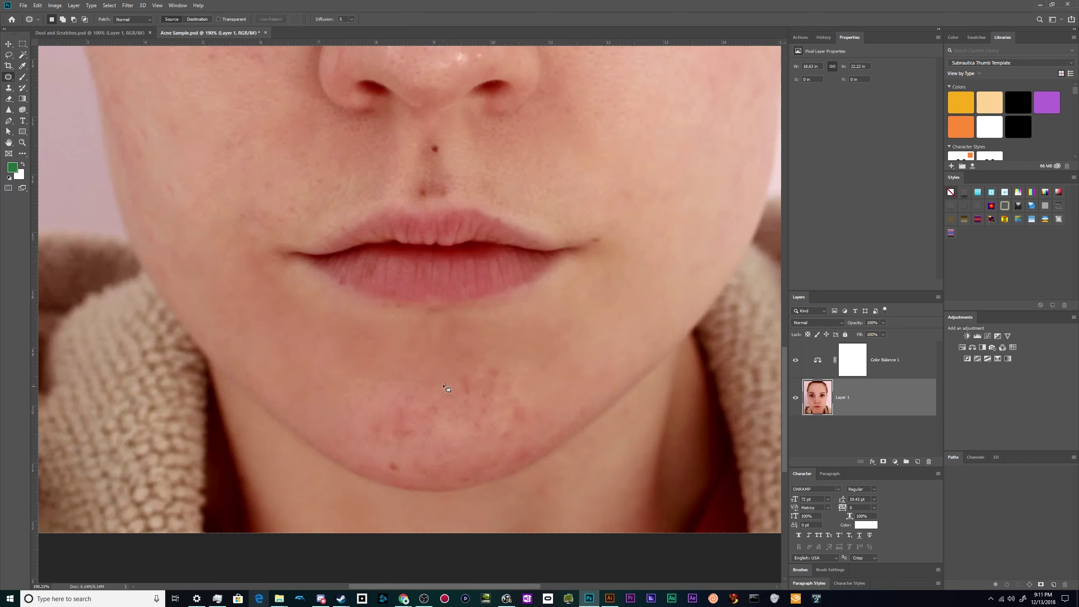
pyautogui.moveTo(450, 392)
pyautogui.mouseDown()
pyautogui.moveTo(501, 416)
pyautogui.moveTo(507, 357)
pyautogui.moveTo(560, 350)
pyautogui.moveTo(493, 413)
pyautogui.moveTo(526, 453)
pyautogui.moveTo(556, 410)
pyautogui.moveTo(517, 371)
pyautogui.mouseUp()
pyautogui.hotkey('ctrl', 'd')
pyautogui.moveTo(520, 426); pyautogui.dragTo(565, 382)
pyautogui.hotkey('ctrl', 'd')
pyautogui.hotkey('ctrl', 'd')
# Step: Patch the redness on the chin's left half and the dark spot near its lower edge
pyautogui.moveTo(368, 412)
pyautogui.mouseDown()
pyautogui.moveTo(372, 451)
pyautogui.moveTo(372, 404)
pyautogui.moveTo(317, 386)
pyautogui.mouseUp()
pyautogui.hotkey('ctrl', 'd')
pyautogui.moveTo(373, 366)
pyautogui.mouseDown()
pyautogui.moveTo(346, 395)
pyautogui.moveTo(385, 401)
pyautogui.moveTo(373, 367)
pyautogui.mouseUp()
pyautogui.moveTo(376, 387)
pyautogui.mouseDown()
pyautogui.moveTo(349, 346)
pyautogui.moveTo(417, 401)
pyautogui.moveTo(457, 398)
pyautogui.moveTo(445, 358)
pyautogui.moveTo(322, 353)
pyautogui.mouseUp()
pyautogui.hotkey('ctrl', 'd')
pyautogui.hotkey('ctrl', 'd')
pyautogui.moveTo(402, 478); pyautogui.dragTo(397, 461)
pyautogui.moveTo(398, 465)
pyautogui.mouseDown()
pyautogui.moveTo(369, 447)
pyautogui.moveTo(370, 421)
pyautogui.moveTo(413, 453)
pyautogui.moveTo(427, 405)
pyautogui.moveTo(378, 393)
pyautogui.mouseUp()
pyautogui.hotkey('ctrl', 'd')
pyautogui.hotkey('ctrl', 'd')
pyautogui.moveTo(386, 431)
pyautogui.mouseDown()
pyautogui.moveTo(357, 404)
pyautogui.moveTo(506, 441)
pyautogui.moveTo(451, 391)
pyautogui.moveTo(514, 374)
pyautogui.mouseUp()
pyautogui.hotkey('ctrl', 'd')
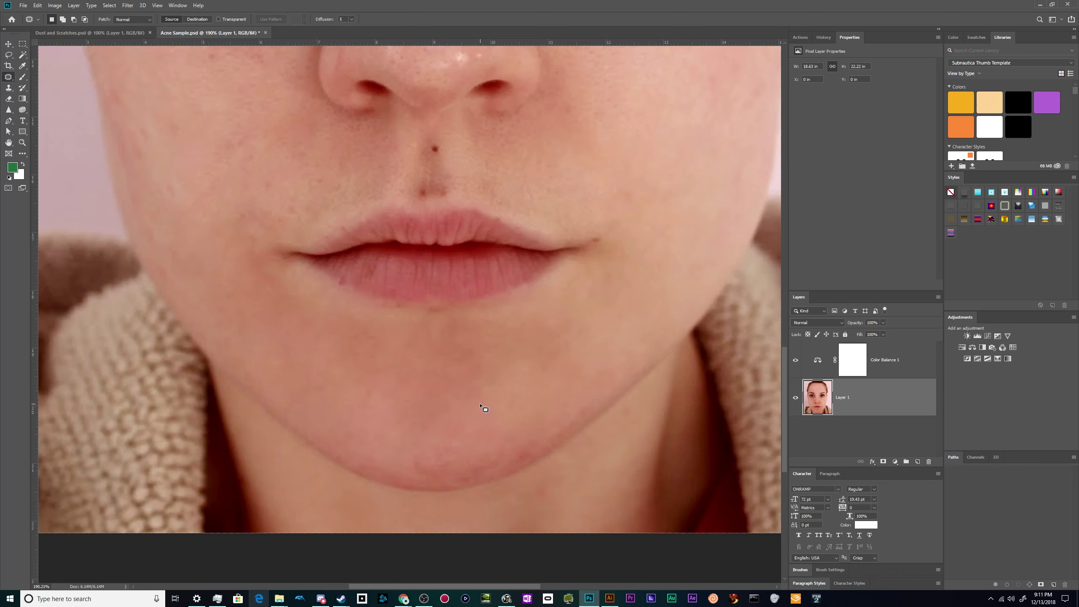
# Step: Patch the remaining redness along the bottom edge of the chin with smoother skin
pyautogui.moveTo(418, 440)
pyautogui.mouseDown()
pyautogui.moveTo(410, 477)
pyautogui.moveTo(452, 479)
pyautogui.moveTo(471, 464)
pyautogui.moveTo(441, 443)
pyautogui.moveTo(456, 473)
pyautogui.moveTo(497, 467)
pyautogui.moveTo(515, 442)
pyautogui.moveTo(459, 448)
pyautogui.moveTo(468, 471)
pyautogui.moveTo(510, 453)
pyautogui.moveTo(493, 461)
pyautogui.moveTo(533, 459)
pyautogui.mouseUp()
pyautogui.hotkey('ctrl', 'd')
pyautogui.hotkey('ctrl', 'd')
pyautogui.hotkey('ctrl', 'd')
pyautogui.moveTo(527, 454); pyautogui.dragTo(525, 441)
pyautogui.hotkey('ctrl', 'd')
pyautogui.moveTo(470, 485)
pyautogui.mouseDown()
pyautogui.moveTo(490, 466)
pyautogui.moveTo(457, 455)
pyautogui.moveTo(416, 468)
pyautogui.moveTo(433, 488)
pyautogui.moveTo(456, 481)
pyautogui.moveTo(494, 420)
pyautogui.mouseUp()
pyautogui.hotkey('ctrl', 'd')
pyautogui.hotkey('ctrl', 'd')
# Step: Patch the red mark beside the image's left inner eye corner and the discoloured skin just below it
pyautogui.scroll(-5, 494, 379)
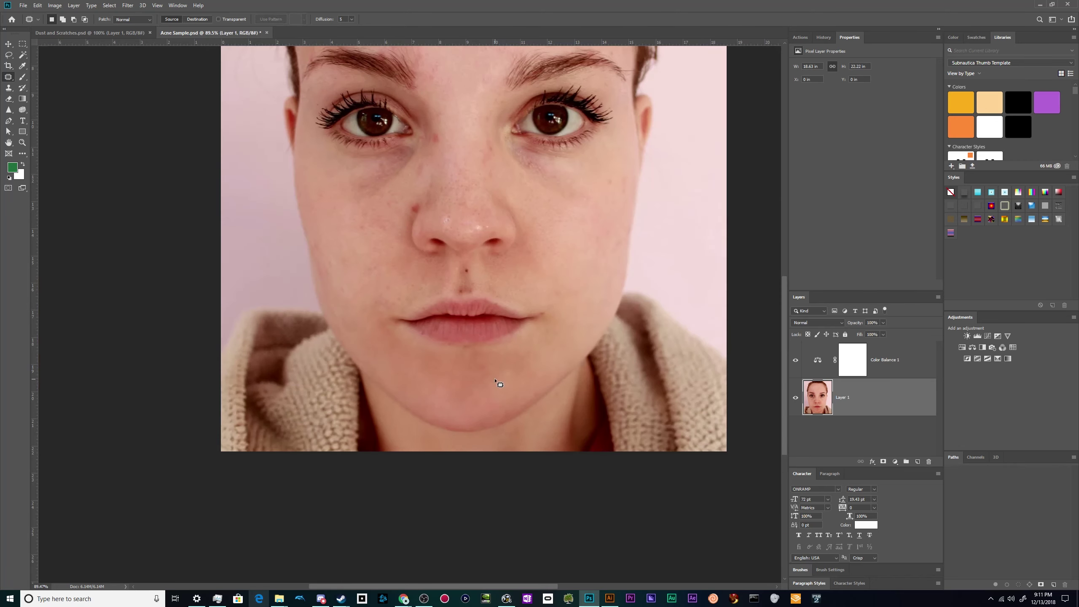
pyautogui.scroll(5, 392, 312)
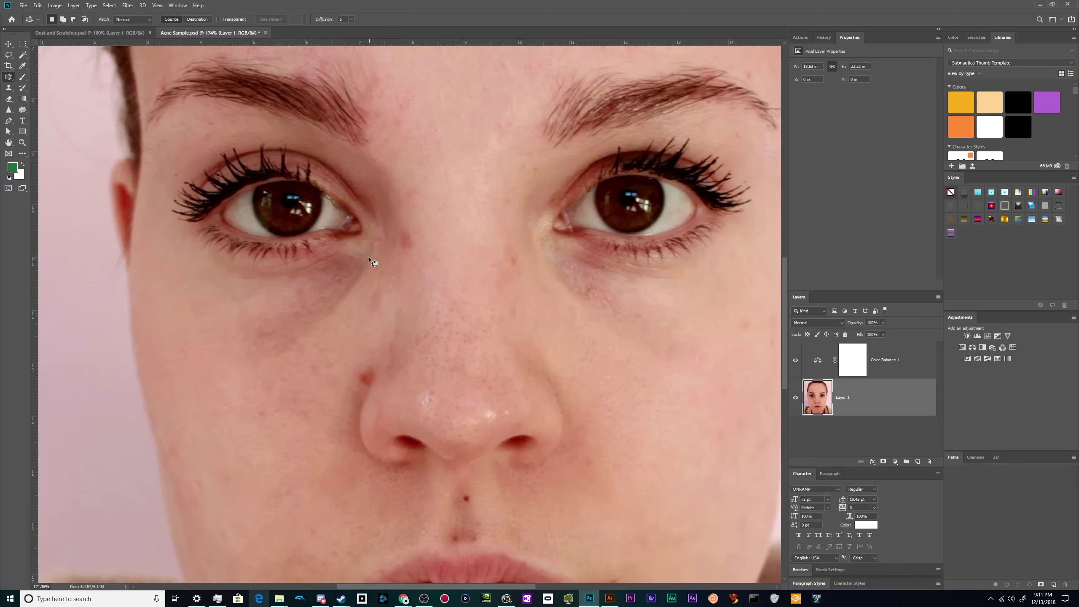
pyautogui.moveTo(396, 250)
pyautogui.mouseDown()
pyautogui.moveTo(426, 258)
pyautogui.moveTo(441, 173)
pyautogui.mouseUp()
pyautogui.hotkey('ctrl', 'd')
pyautogui.moveTo(366, 293)
pyautogui.mouseDown()
pyautogui.moveTo(366, 322)
pyautogui.moveTo(386, 283)
pyautogui.moveTo(295, 383)
pyautogui.moveTo(227, 394)
pyautogui.mouseUp()
pyautogui.hotkey('ctrl', 'd')
# Step: Patch the faint blemishes on the image's right cheek with clear skin from the same cheek
pyautogui.scroll(-5, 699, 379)
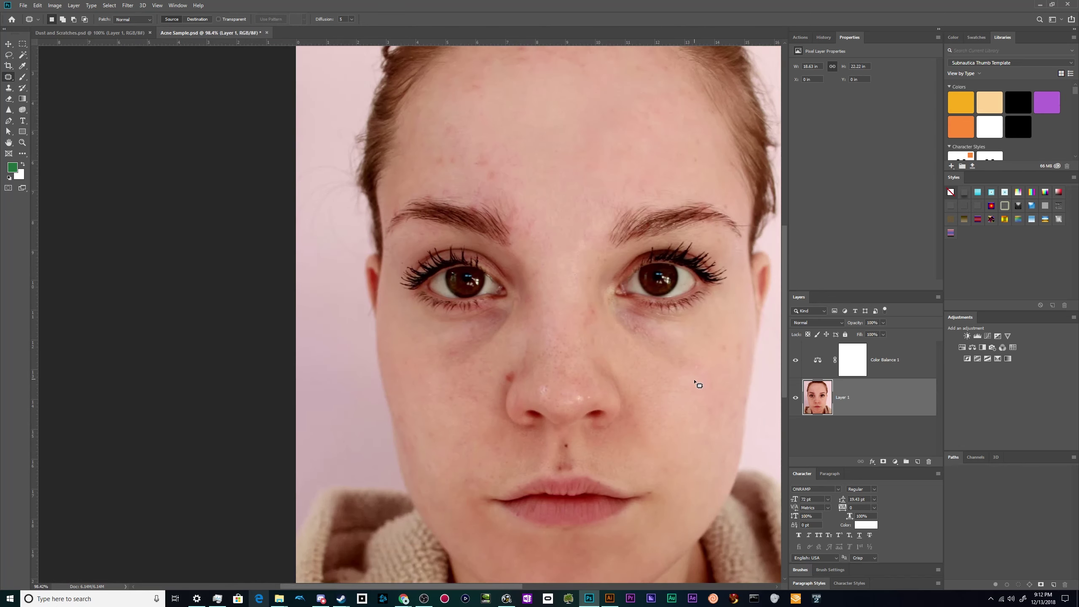
pyautogui.scroll(6, 702, 380)
pyautogui.moveTo(679, 375)
pyautogui.mouseDown()
pyautogui.moveTo(698, 345)
pyautogui.moveTo(687, 414)
pyautogui.mouseUp()
pyautogui.hotkey('ctrl', 'd')
pyautogui.scroll(-7, 739, 318)
pyautogui.scroll(7, 771, 345)
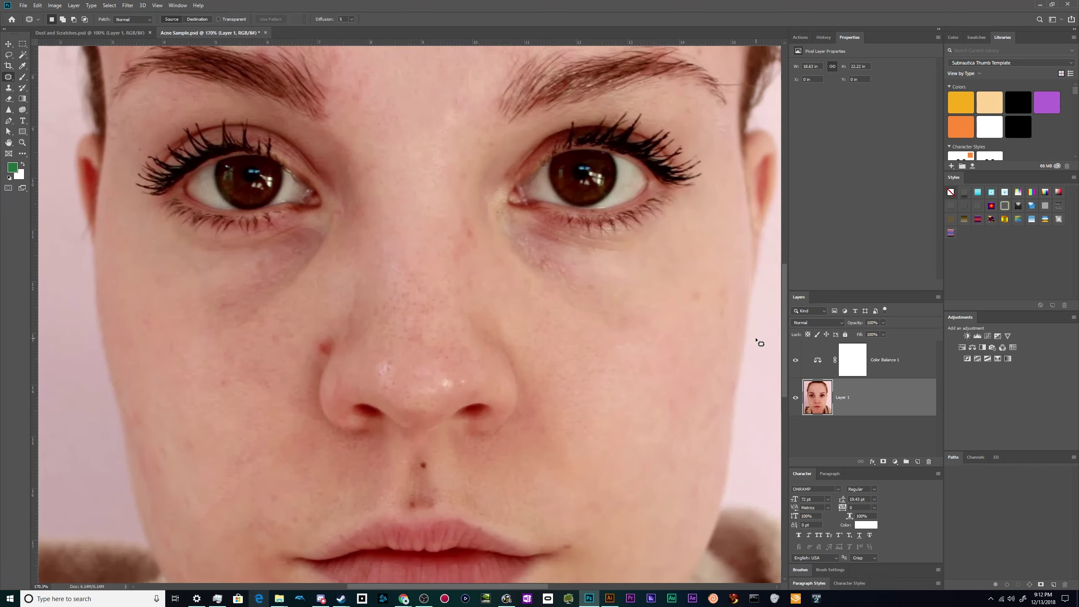
pyautogui.moveTo(662, 256)
pyautogui.mouseDown()
pyautogui.moveTo(655, 299)
pyautogui.moveTo(701, 320)
pyautogui.moveTo(725, 285)
pyautogui.moveTo(640, 354)
pyautogui.mouseUp()
pyautogui.hotkey('ctrl', 'd')
# Step: Patch the red spot beside the image's left nostril with clear cheek skin
pyautogui.scroll(-6, 577, 395)
pyautogui.scroll(-2, 581, 400)
pyautogui.scroll(8, 385, 382)
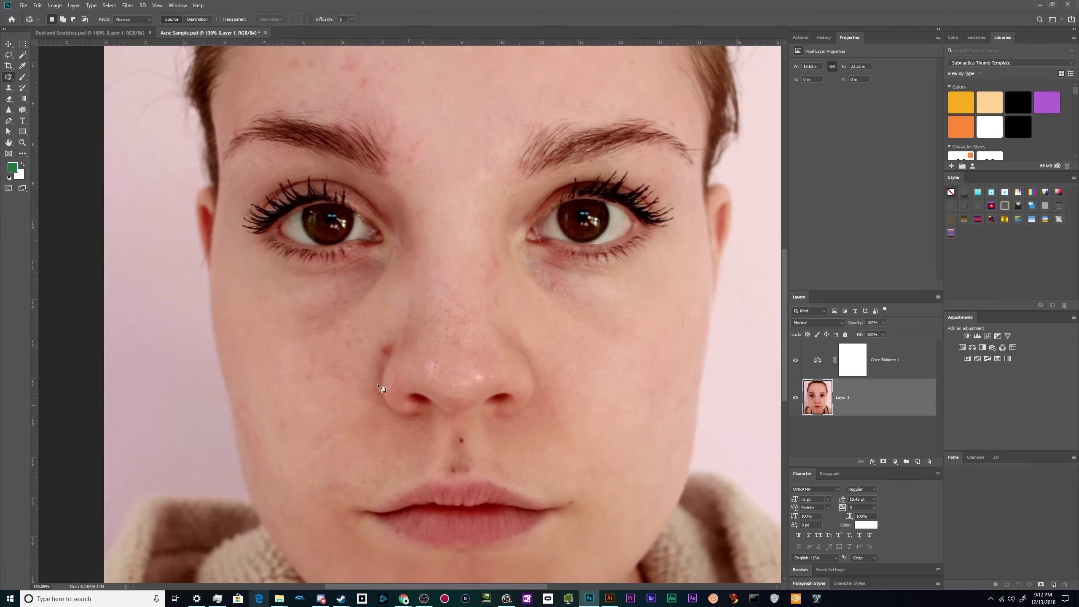
pyautogui.moveTo(396, 385)
pyautogui.mouseDown()
pyautogui.moveTo(410, 340)
pyautogui.moveTo(393, 374)
pyautogui.moveTo(345, 393)
pyautogui.mouseUp()
pyautogui.hotkey('ctrl', 'd')
# Step: Patch the two dark spots between the nose and upper lip with clear skin from beside them
pyautogui.scroll(-6, 349, 408)
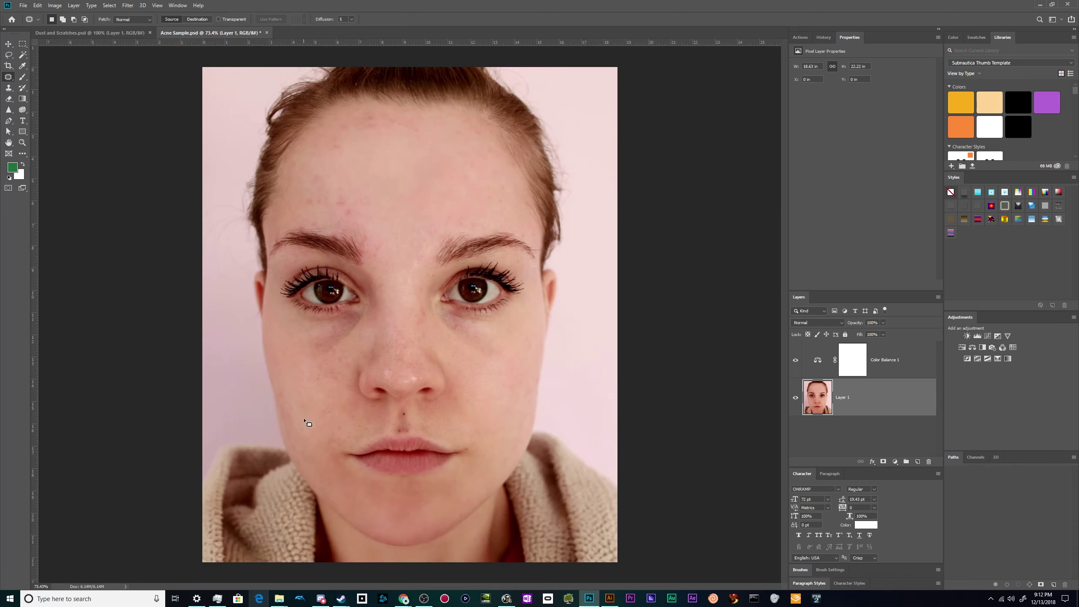
pyautogui.scroll(7, 301, 391)
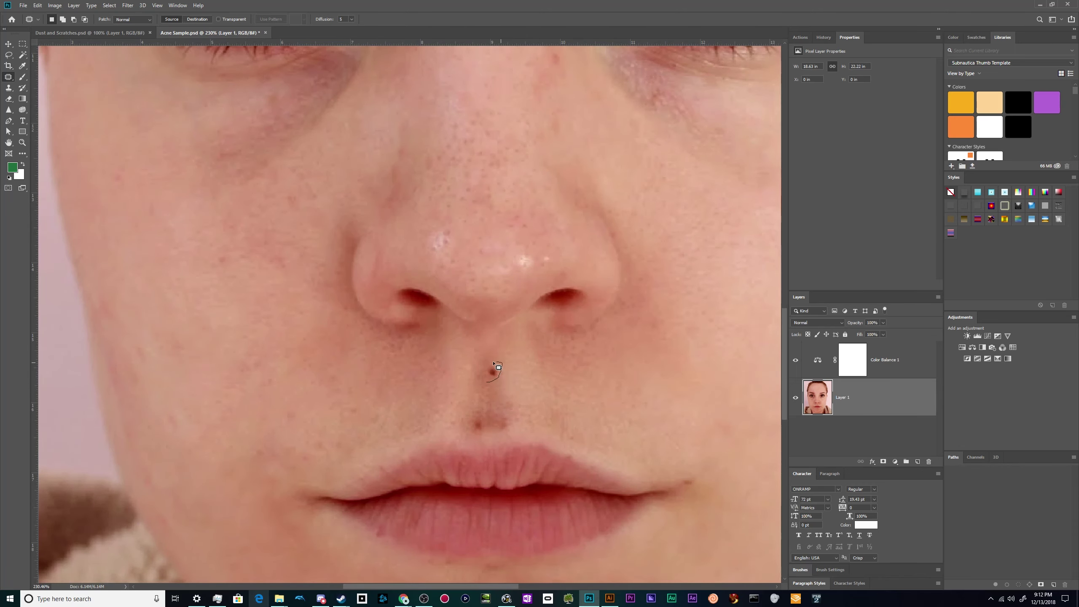
pyautogui.moveTo(486, 380); pyautogui.dragTo(588, 384)
pyautogui.hotkey('ctrl', 'd')
pyautogui.moveTo(466, 435); pyautogui.dragTo(488, 417)
pyautogui.moveTo(481, 422); pyautogui.dragTo(626, 390)
pyautogui.hotkey('ctrl', 'd')
pyautogui.scroll(-8, 555, 415)
pyautogui.scroll(4, 357, 212)
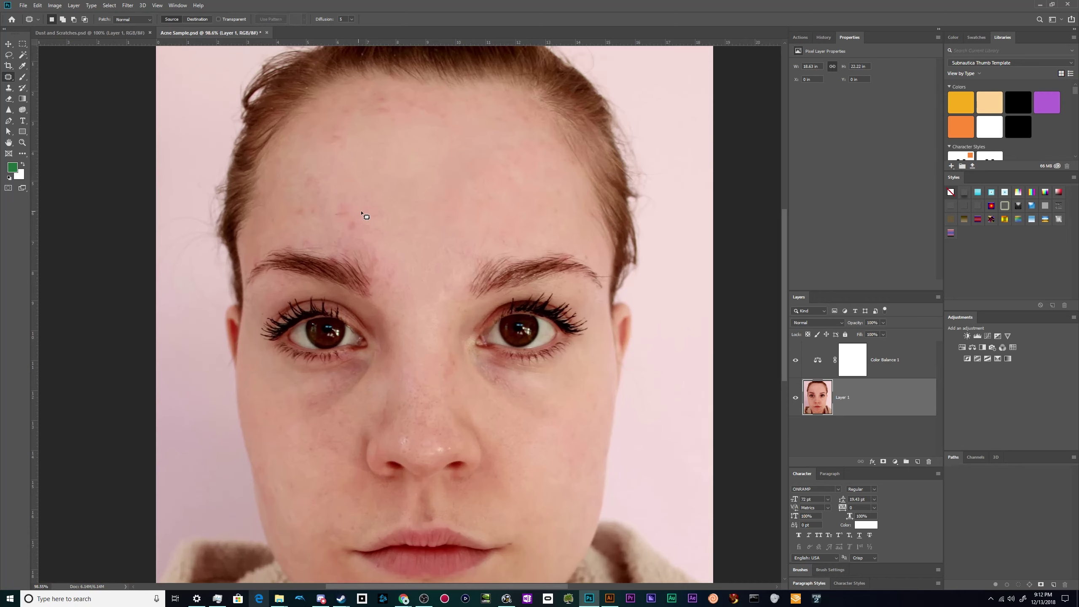
# Step: Patch the reddish spots above the image's left eyebrow and along that side of the forehead with clear forehead skin
pyautogui.moveTo(352, 200)
pyautogui.mouseDown()
pyautogui.moveTo(325, 197)
pyautogui.moveTo(369, 239)
pyautogui.moveTo(357, 204)
pyautogui.moveTo(397, 201)
pyautogui.mouseUp()
pyautogui.hotkey('ctrl', 'd')
pyautogui.moveTo(289, 212); pyautogui.dragTo(366, 186)
pyautogui.hotkey('ctrl', 'd')
pyautogui.moveTo(296, 174)
pyautogui.mouseDown()
pyautogui.moveTo(339, 186)
pyautogui.moveTo(327, 178)
pyautogui.mouseUp()
pyautogui.moveTo(327, 185); pyautogui.dragTo(400, 198)
pyautogui.hotkey('ctrl', 'd')
# Step: Patch the red marks on the upper forehead and just below the hairline with clear skin from the middle of the forehead
pyautogui.moveTo(330, 124)
pyautogui.mouseDown()
pyautogui.moveTo(359, 170)
pyautogui.moveTo(346, 141)
pyautogui.mouseUp()
pyautogui.moveTo(345, 154); pyautogui.dragTo(423, 171)
pyautogui.hotkey('ctrl', 'd')
pyautogui.moveTo(373, 83)
pyautogui.mouseDown()
pyautogui.moveTo(348, 117)
pyautogui.moveTo(384, 141)
pyautogui.moveTo(387, 167)
pyautogui.mouseUp()
pyautogui.hotkey('ctrl', 'd')
pyautogui.moveTo(343, 100); pyautogui.dragTo(374, 189)
pyautogui.hotkey('ctrl', 'd')
pyautogui.moveTo(425, 127)
pyautogui.mouseDown()
pyautogui.moveTo(392, 107)
pyautogui.moveTo(444, 104)
pyautogui.moveTo(443, 125)
pyautogui.moveTo(424, 127)
pyautogui.mouseUp()
pyautogui.moveTo(438, 121); pyautogui.dragTo(420, 195)
pyautogui.hotkey('ctrl', 'd')
# Step: Patch the blemish on the image's left cheek with skin from closer to the nostril
pyautogui.scroll(-3, 471, 226)
pyautogui.scroll(4, 389, 374)
pyautogui.scroll(4, 365, 425)
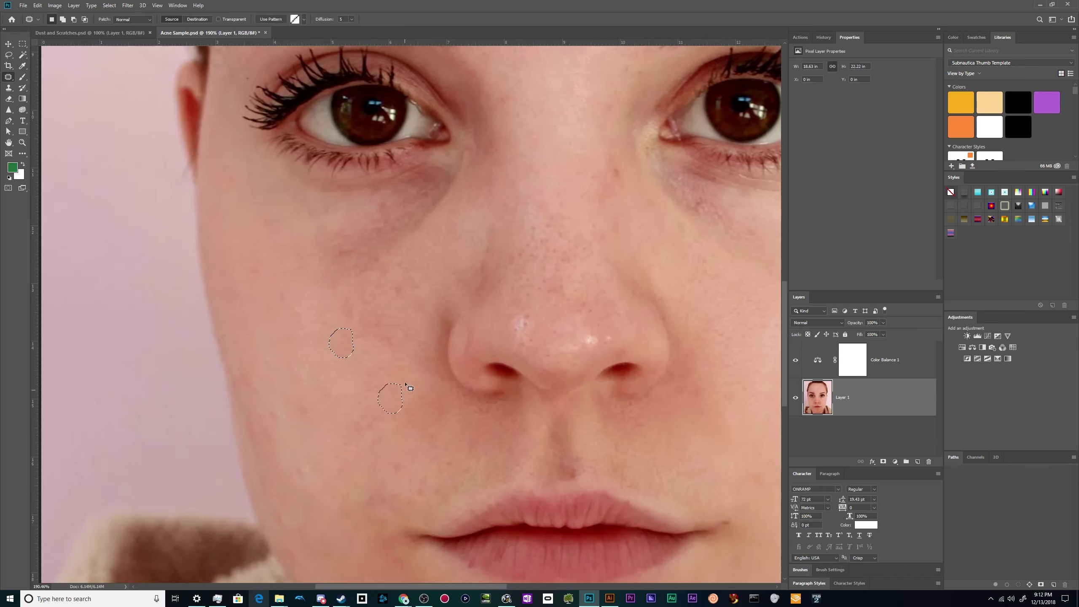
pyautogui.scroll(-4, 354, 390)
pyautogui.scroll(-2, 353, 391)
pyautogui.scroll(6, 365, 425)
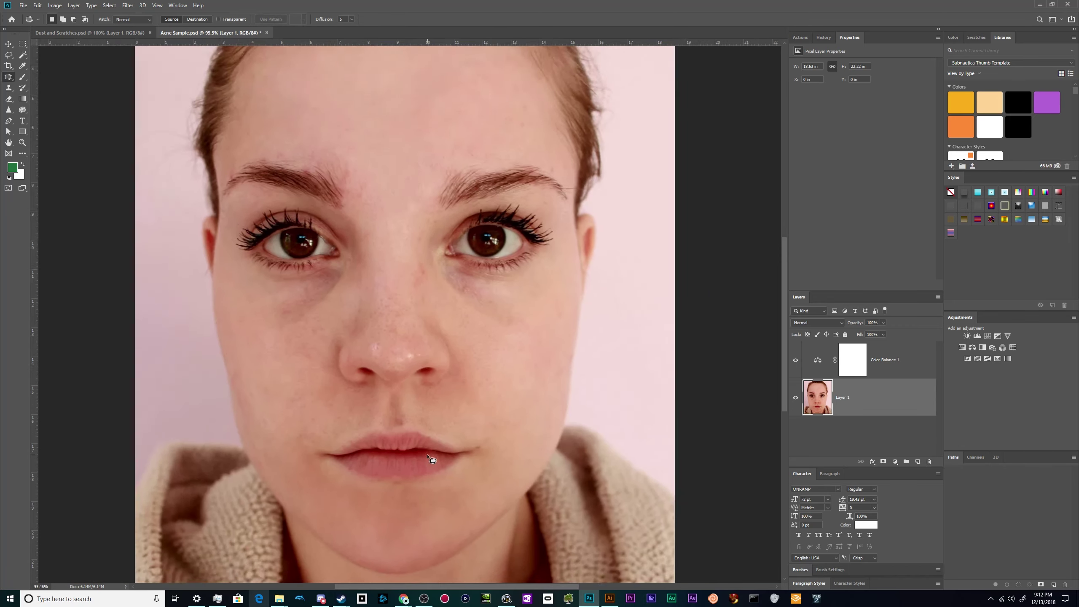
# Step: Patch the small mark near the image's left corner of the mouth with skin from right beside it
pyautogui.scroll(-4, 276, 425)
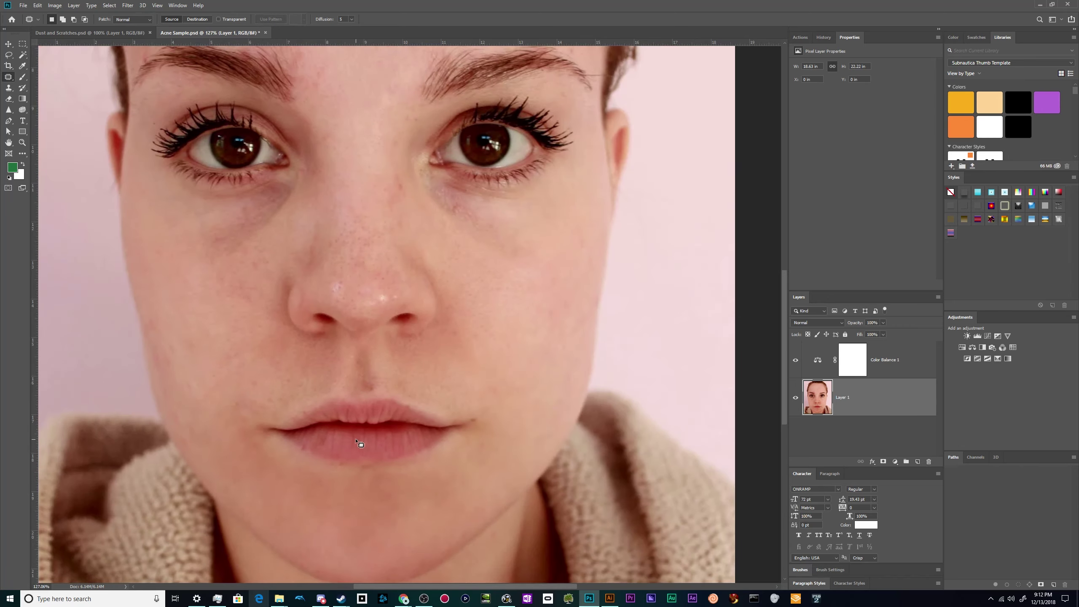
pyautogui.scroll(6, 325, 485)
pyautogui.moveTo(272, 409); pyautogui.dragTo(293, 410)
pyautogui.moveTo(285, 428)
pyautogui.mouseDown()
pyautogui.moveTo(380, 451)
pyautogui.moveTo(523, 446)
pyautogui.moveTo(339, 425)
pyautogui.moveTo(308, 436)
pyautogui.mouseUp()
pyautogui.hotkey('ctrl', 'd')
pyautogui.scroll(-3, 296, 495)
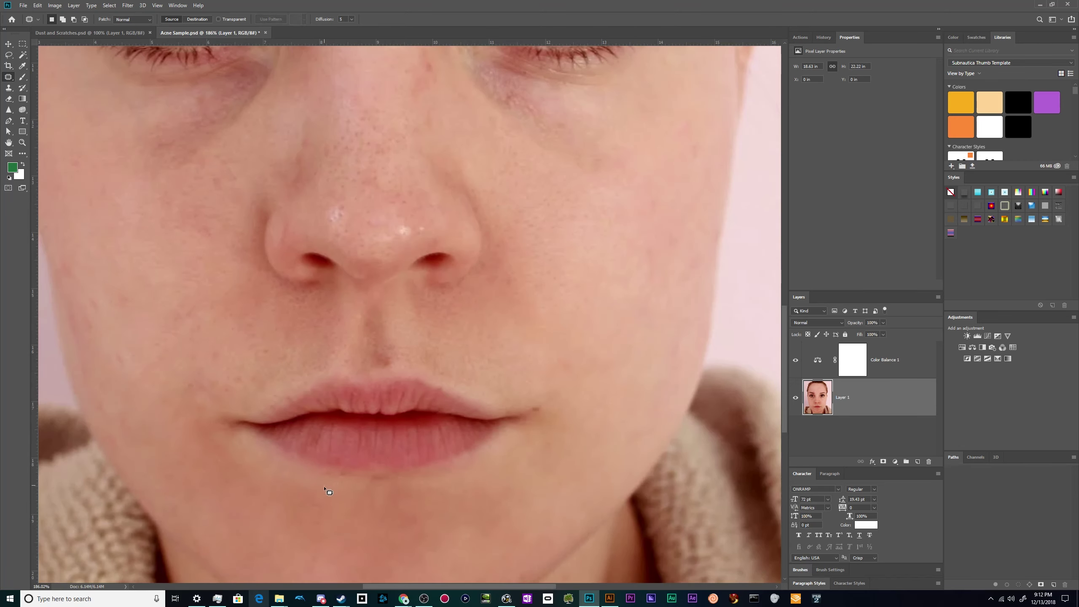
pyautogui.scroll(-5, 324, 488)
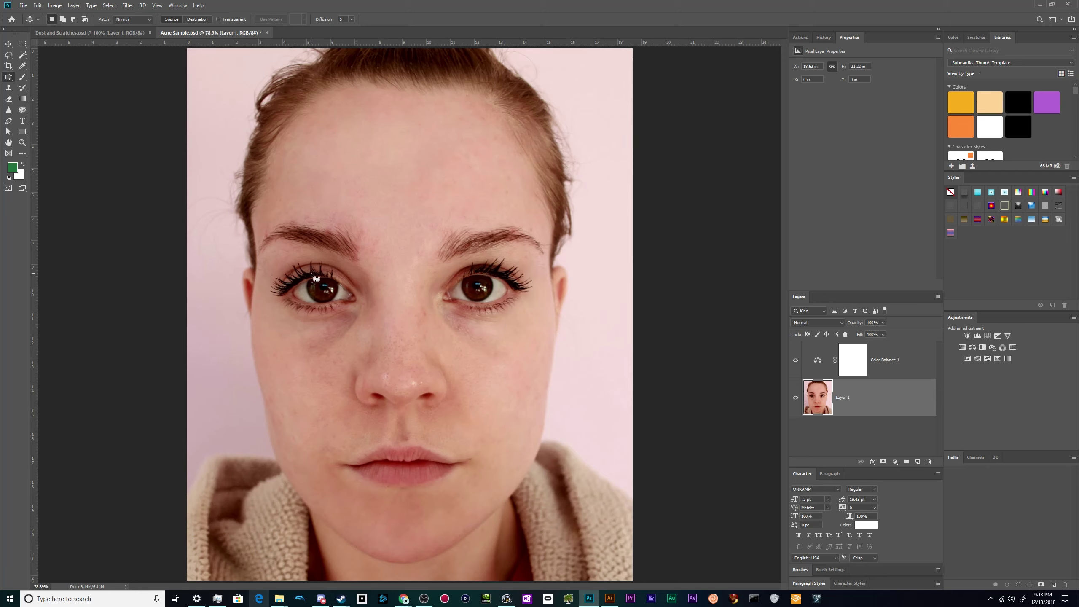